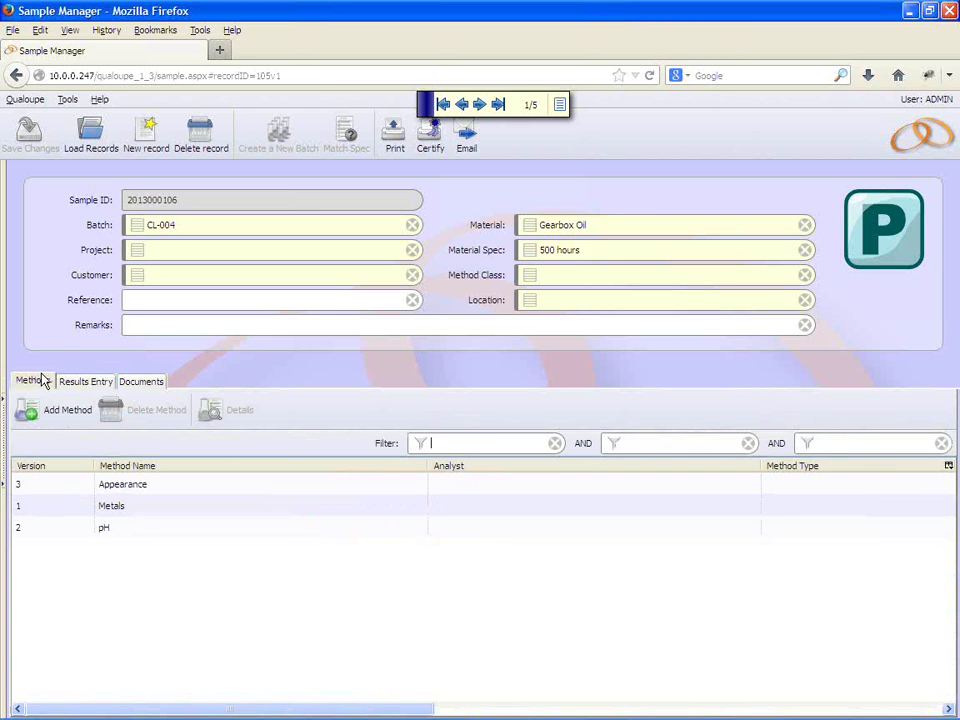
left_click(174, 530)
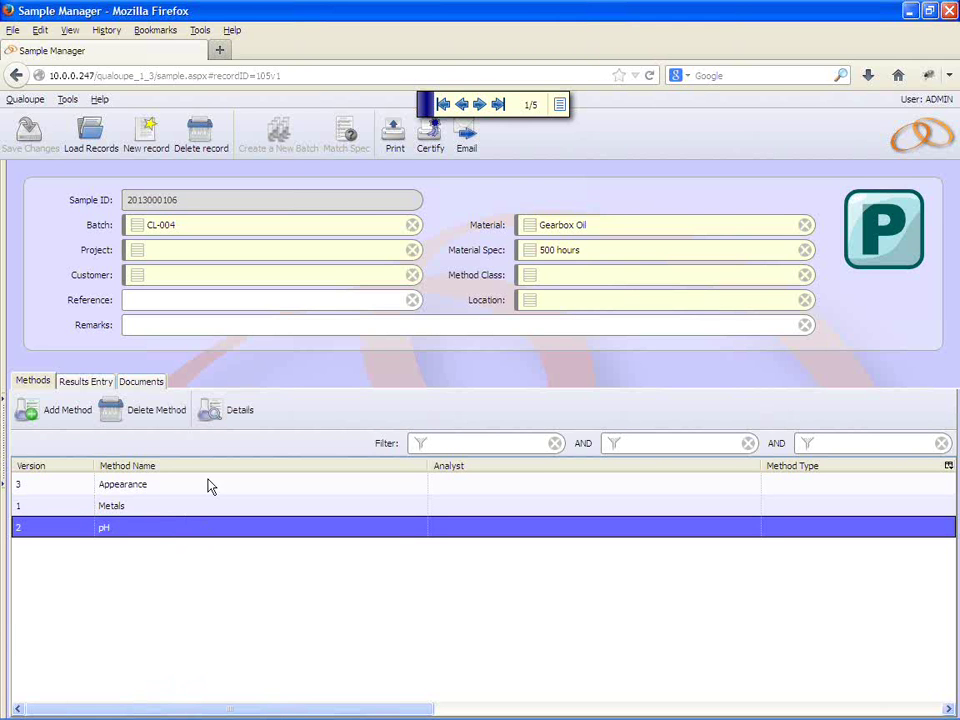
left_click(233, 428)
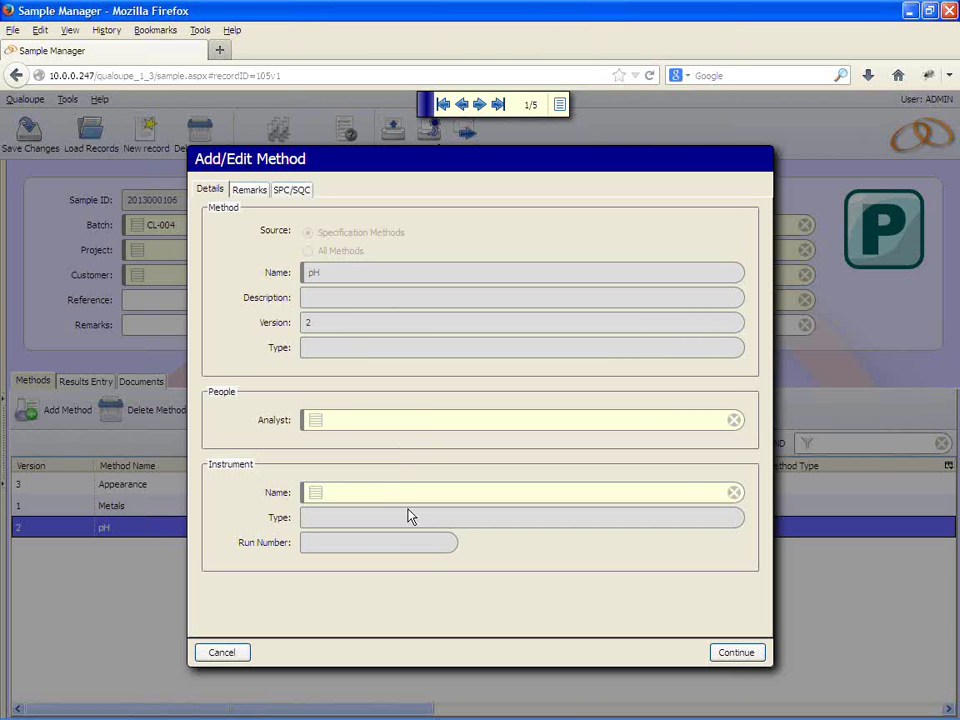
left_click(320, 428)
left_click(318, 424)
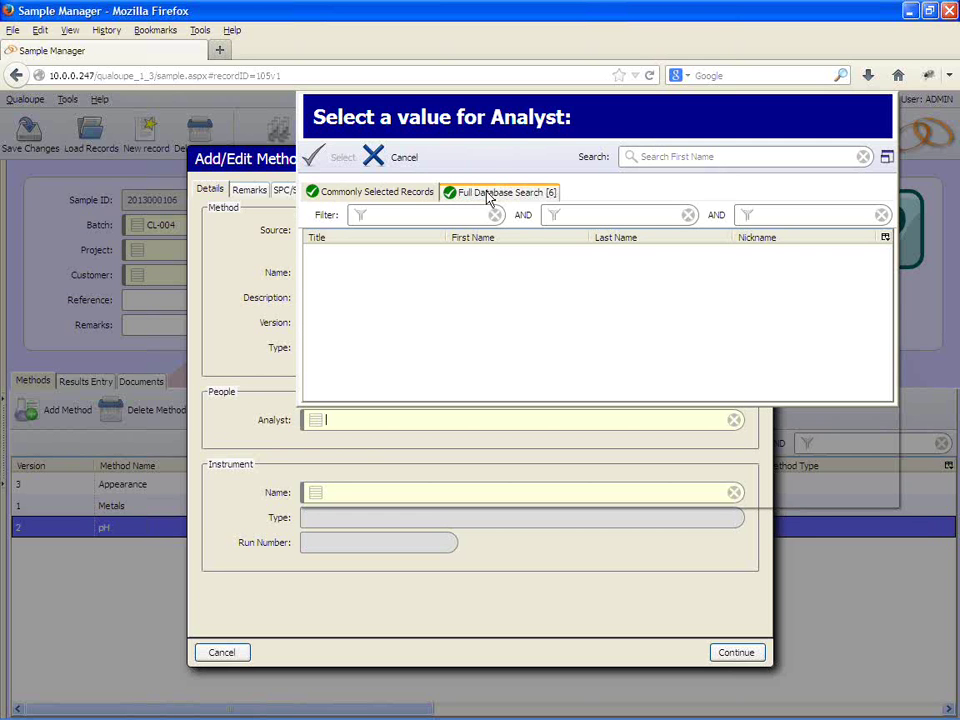
left_click(489, 196)
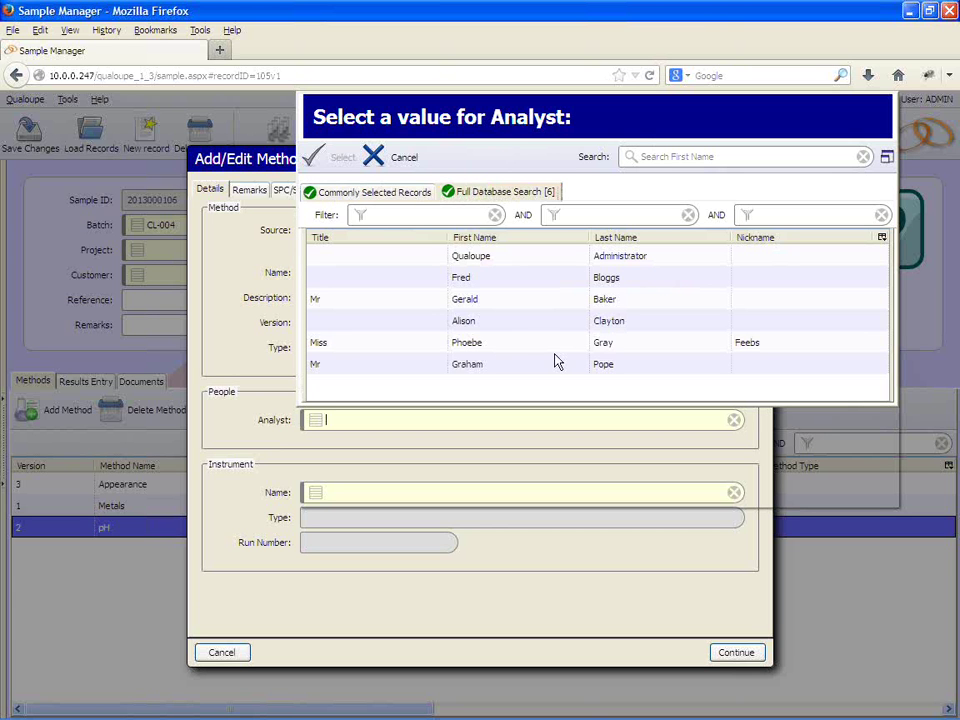
left_click(520, 309)
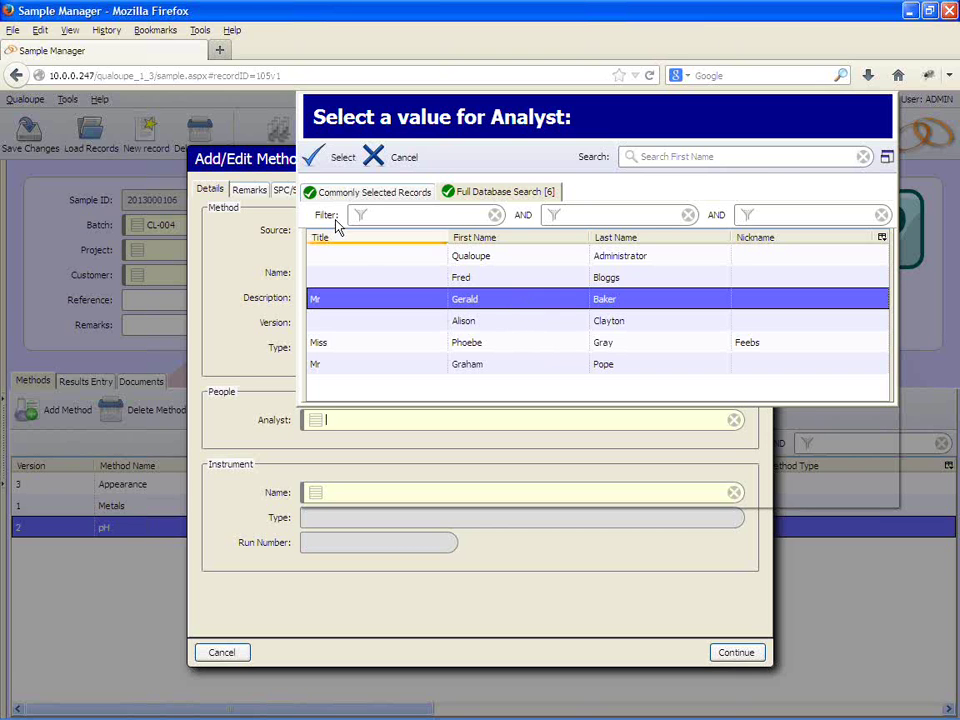
left_click(336, 160)
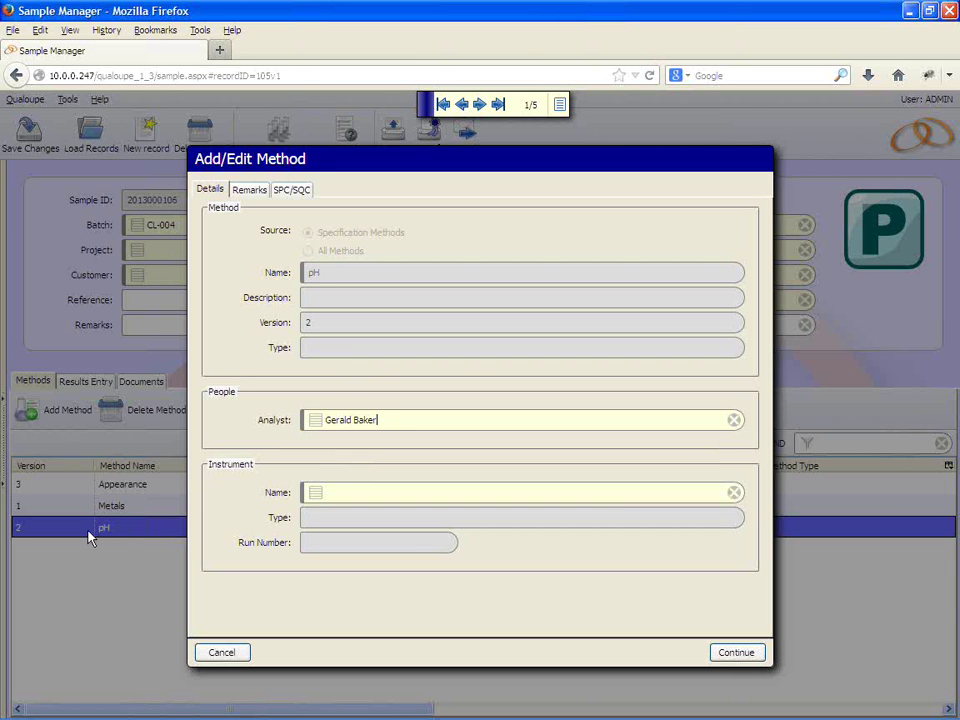
left_click(737, 653)
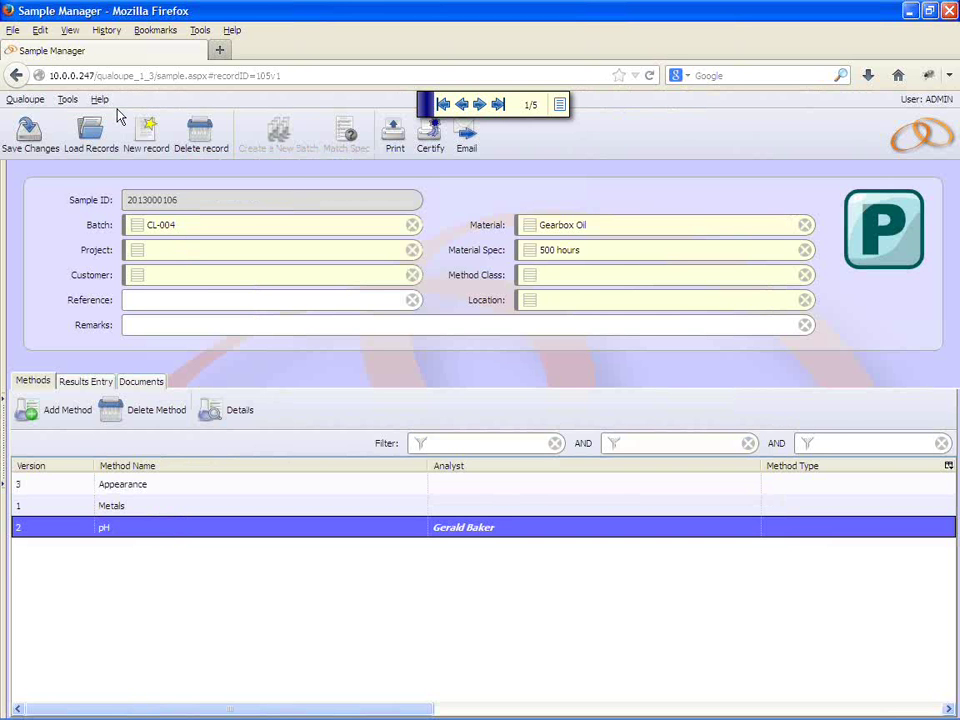
left_click(40, 138)
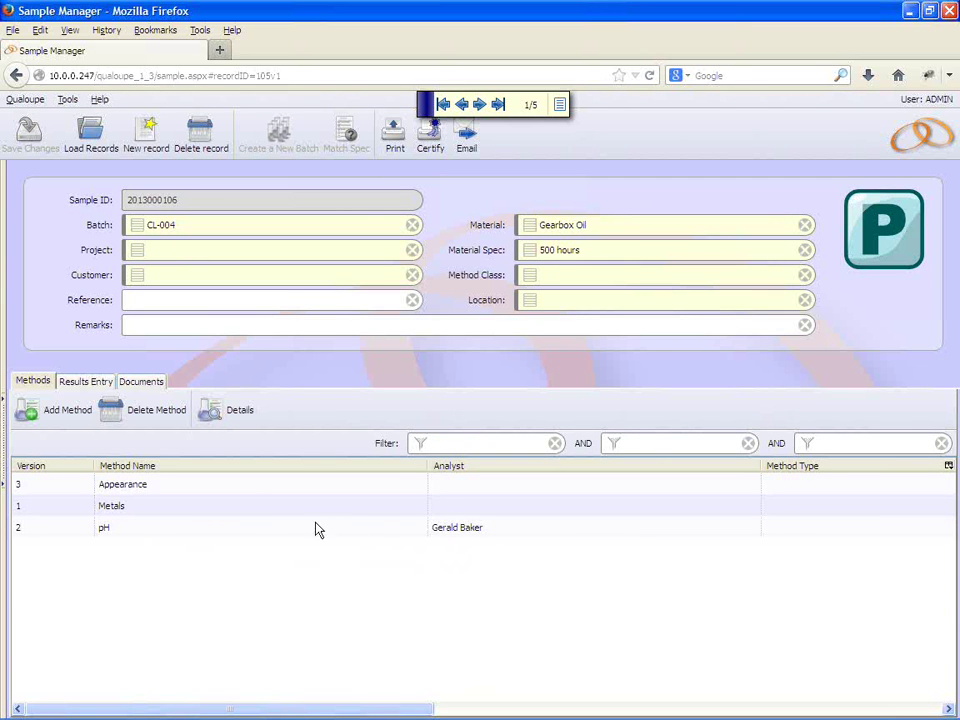
left_click(266, 507)
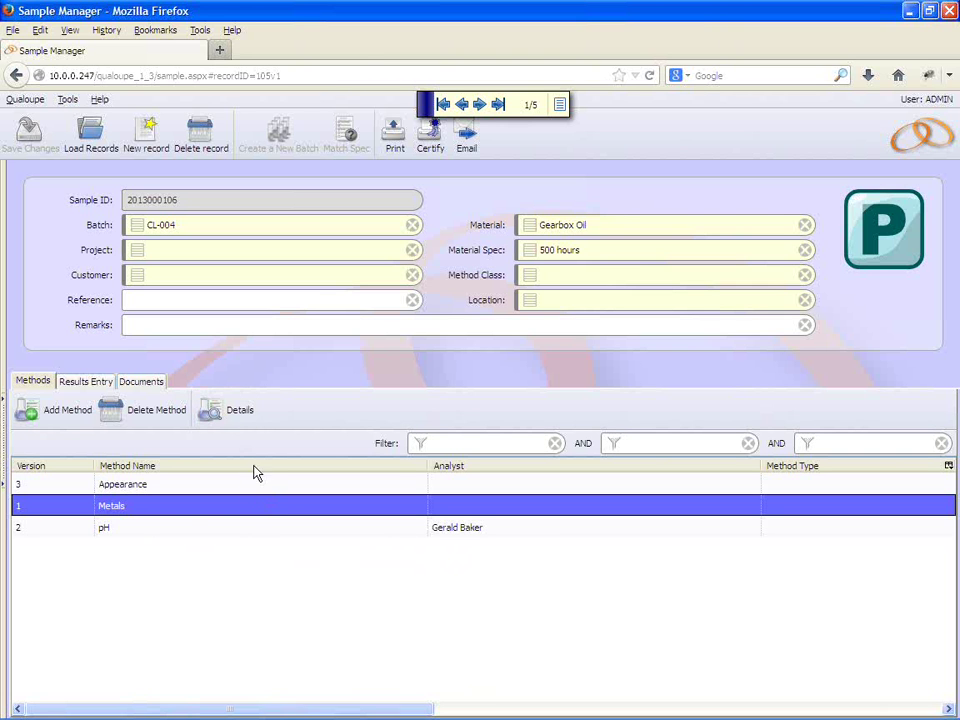
double_click(168, 508)
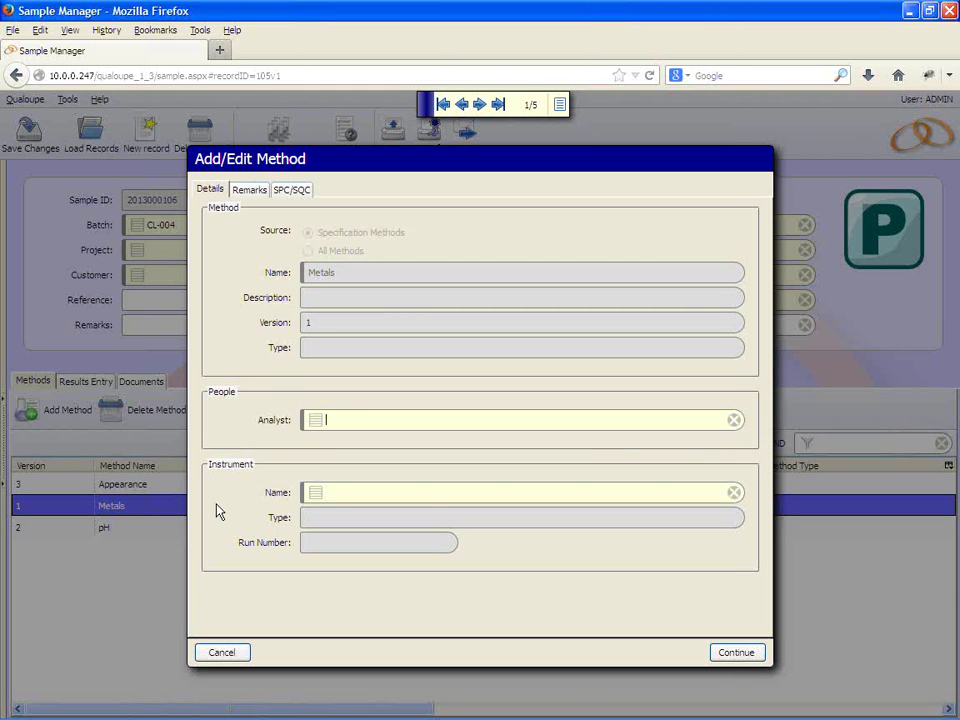
left_click(315, 494)
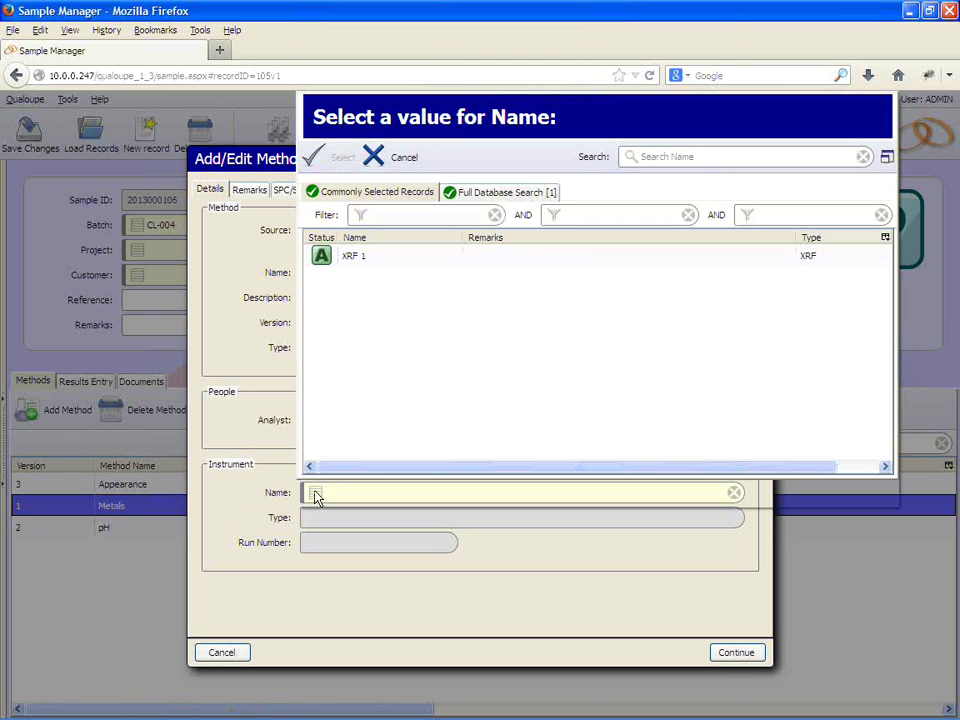
left_click(362, 258)
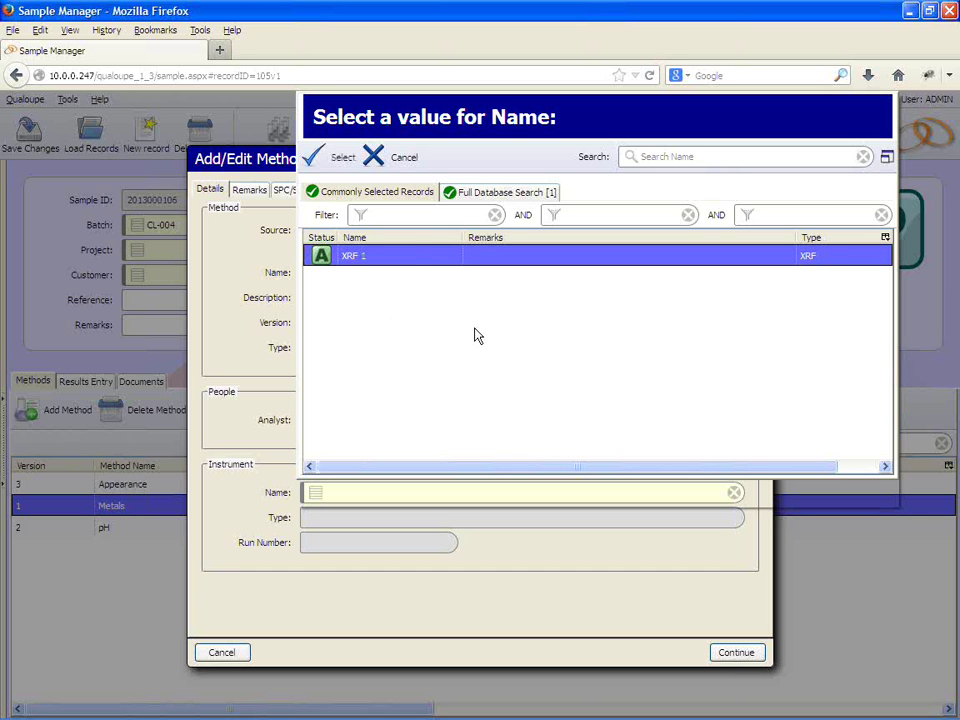
left_click(337, 160)
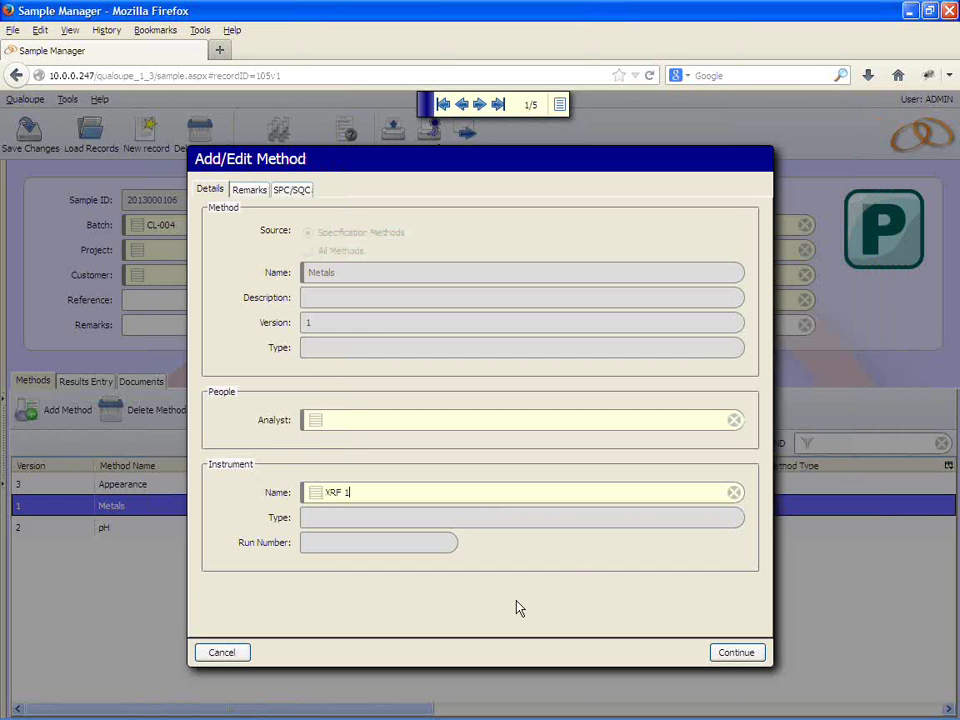
left_click(726, 655)
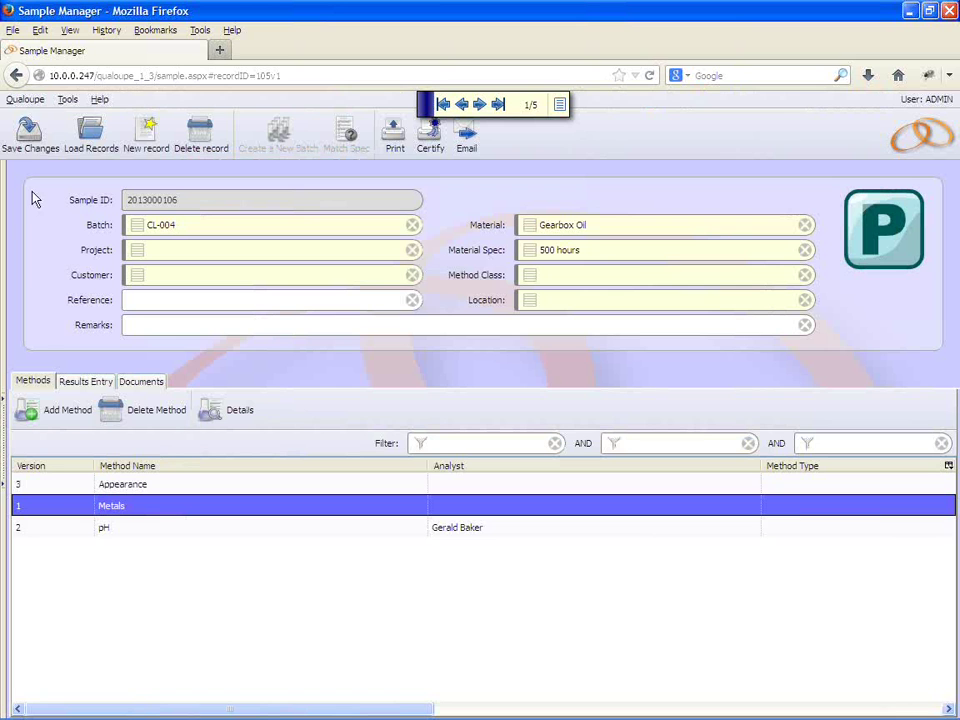
left_click(29, 132)
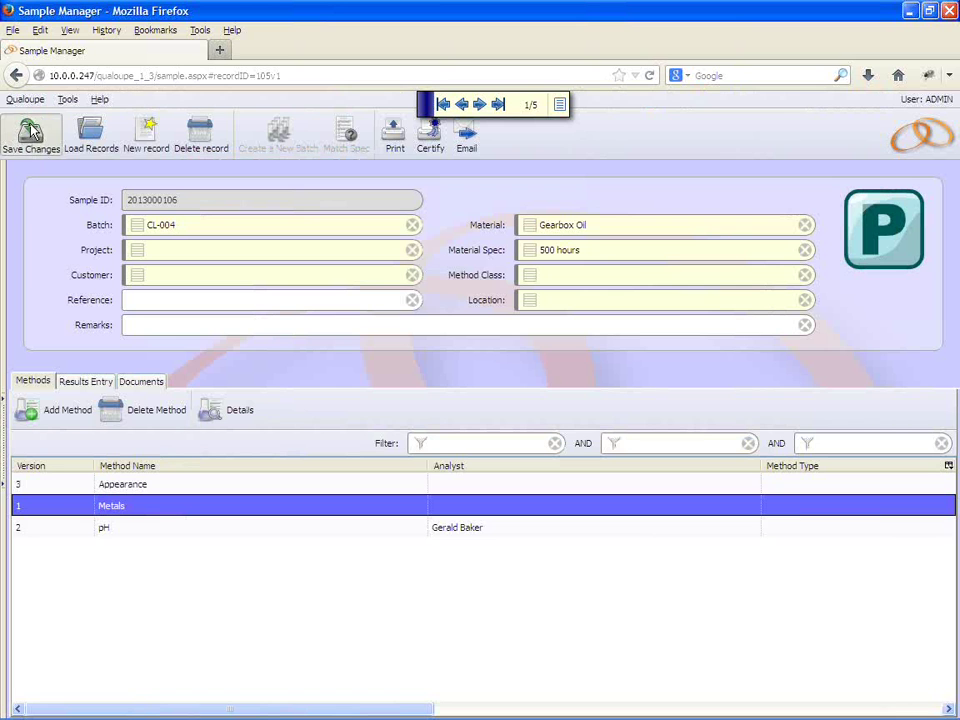
mouse_move(133, 714)
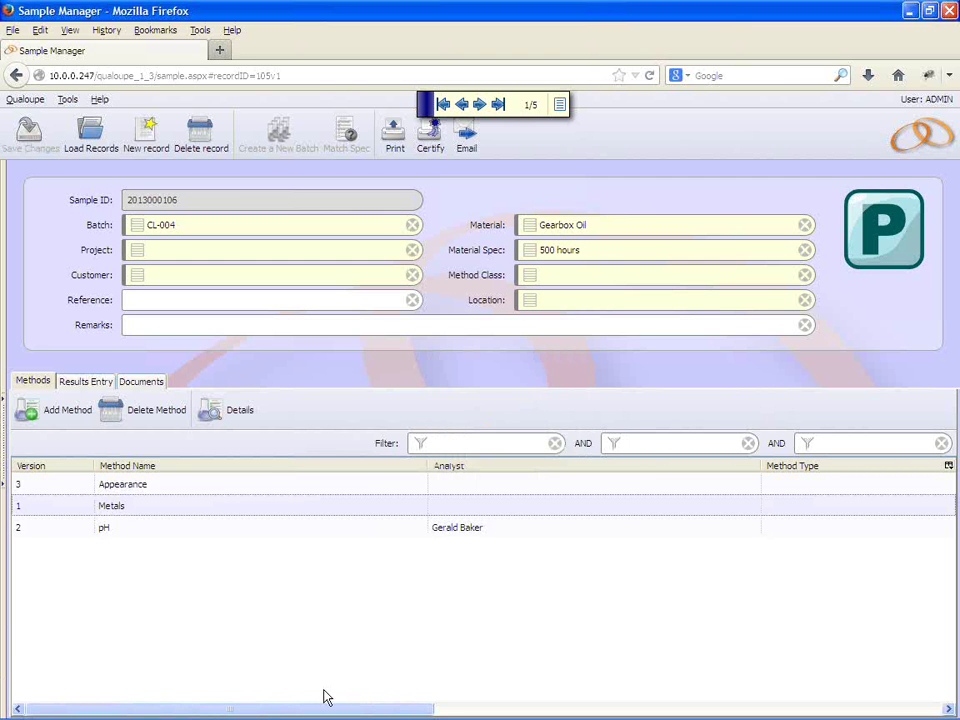
left_click_drag(313, 711, 678, 703)
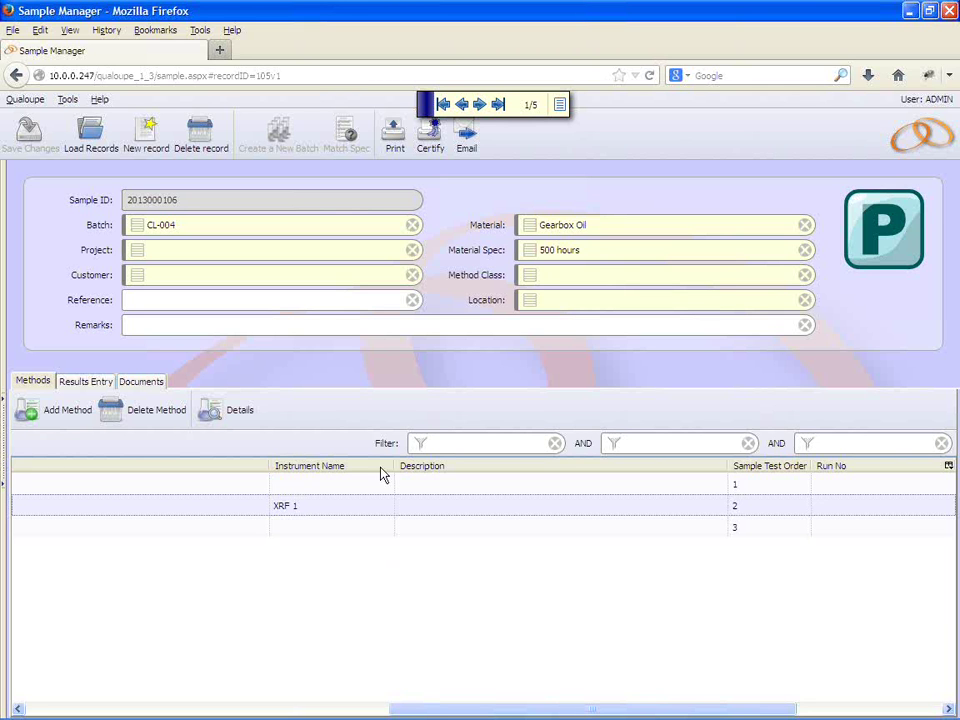
Step: Preview the Assigned Worksheet report with the "No records" option
left_click(399, 146)
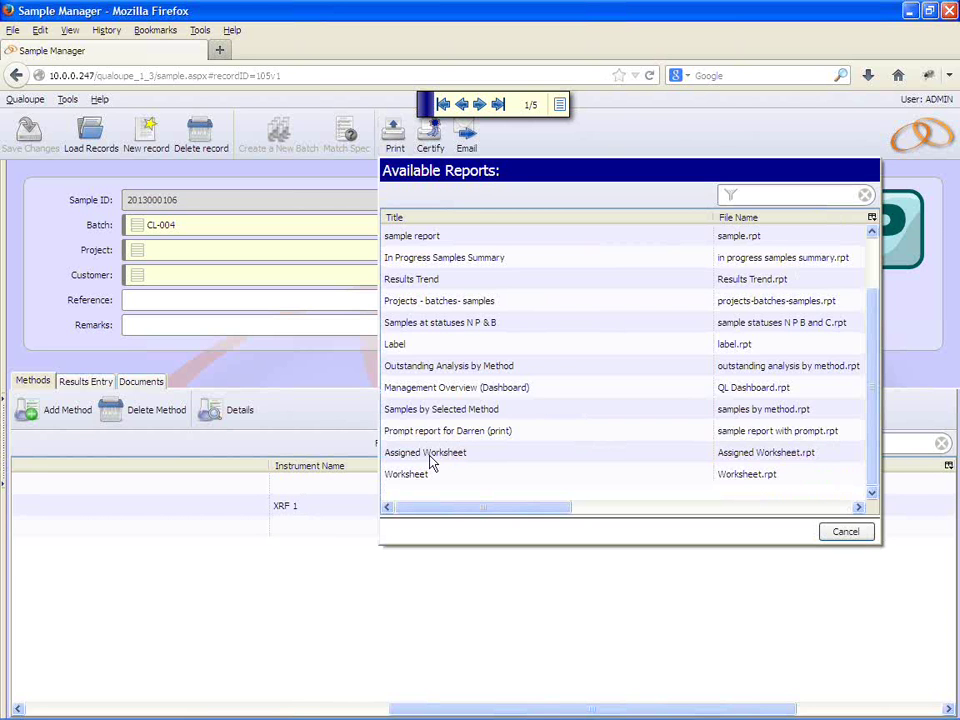
double_click(428, 453)
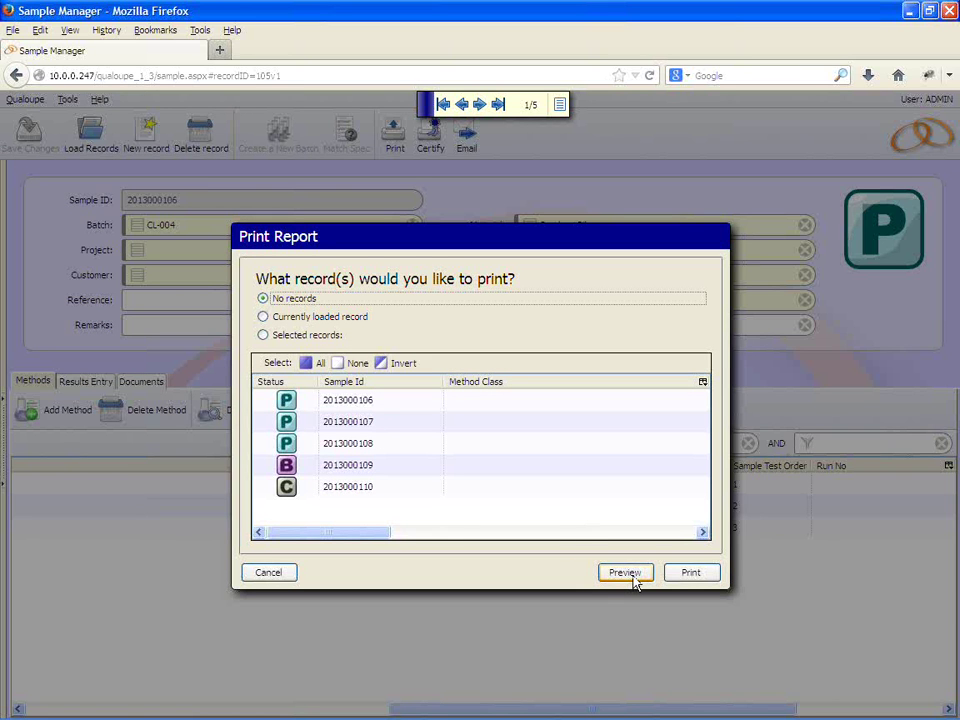
left_click(632, 579)
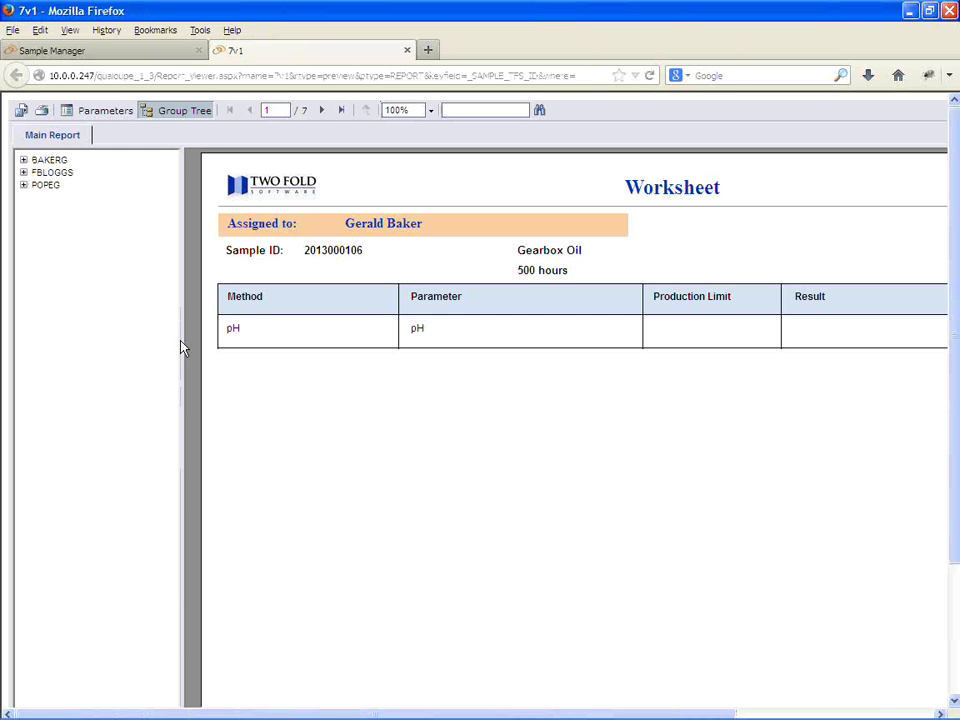
left_click(23, 185)
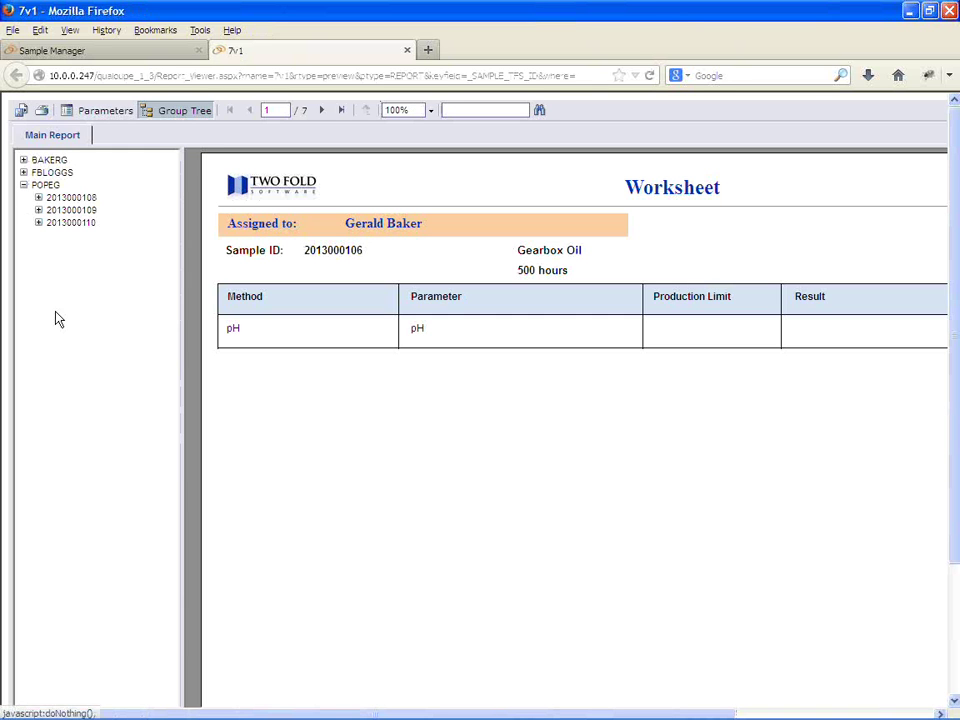
left_click(76, 199)
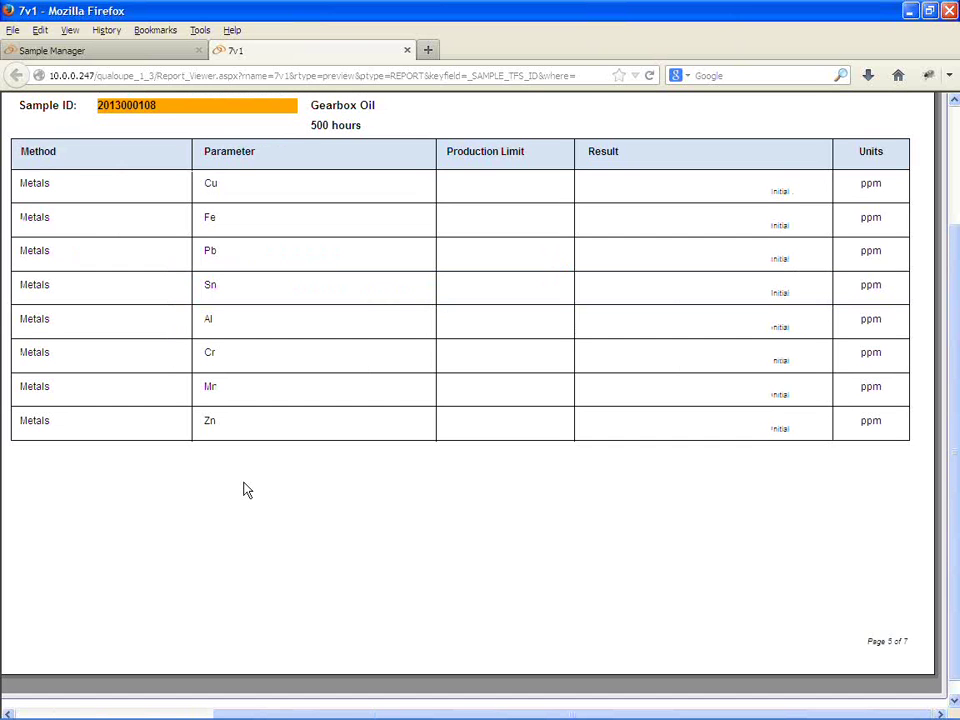
scroll(247, 490, "up", 3)
left_click(23, 110)
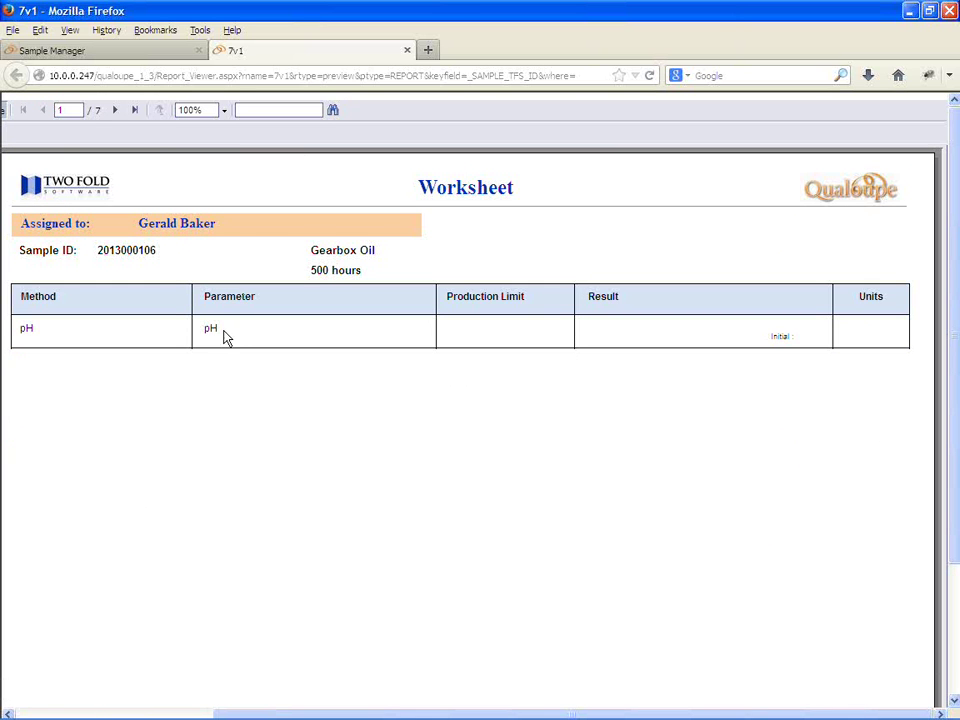
left_click(116, 112)
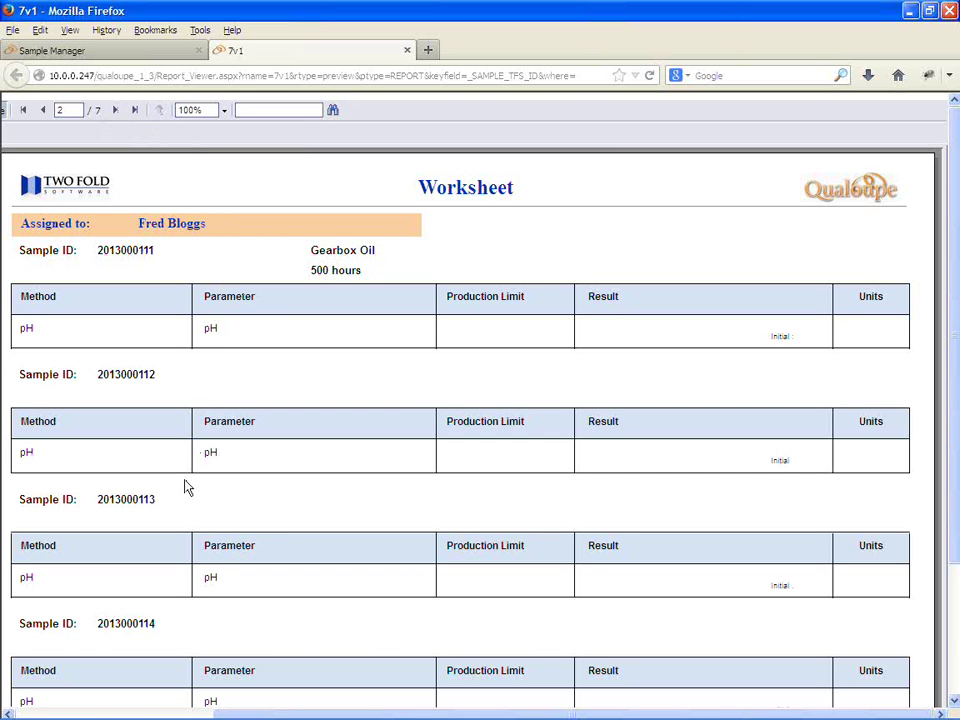
left_click(118, 112)
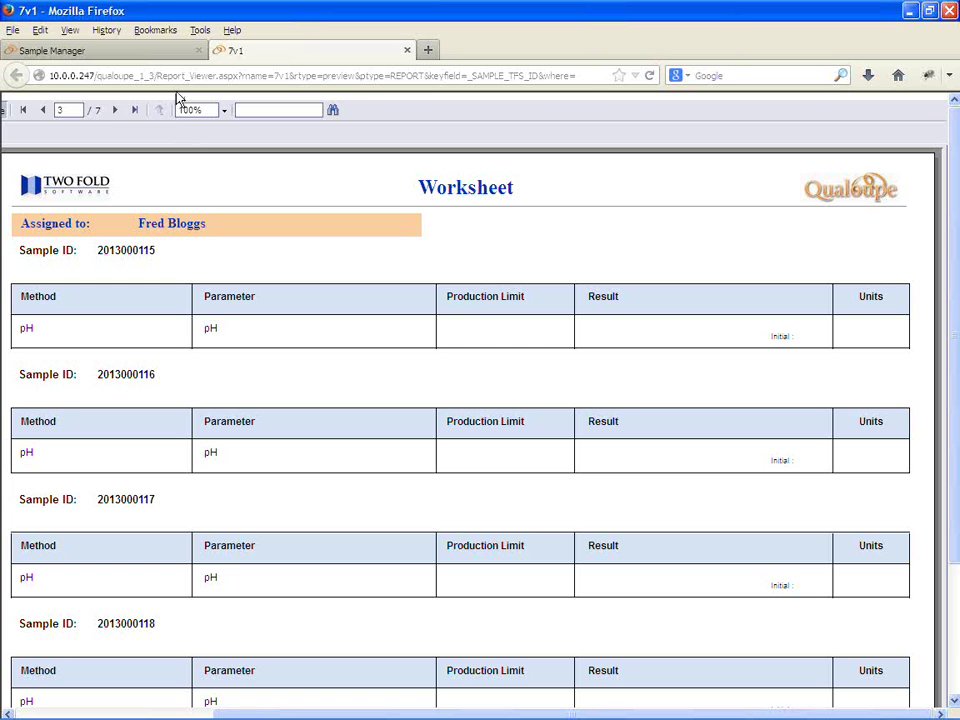
left_click(157, 53)
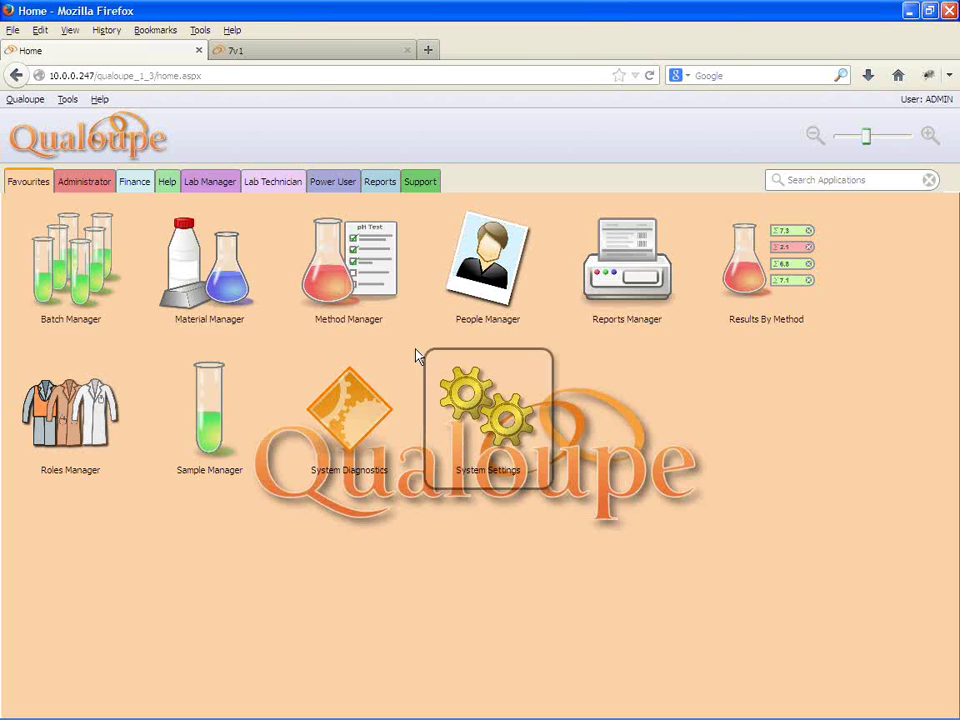
left_click(258, 52)
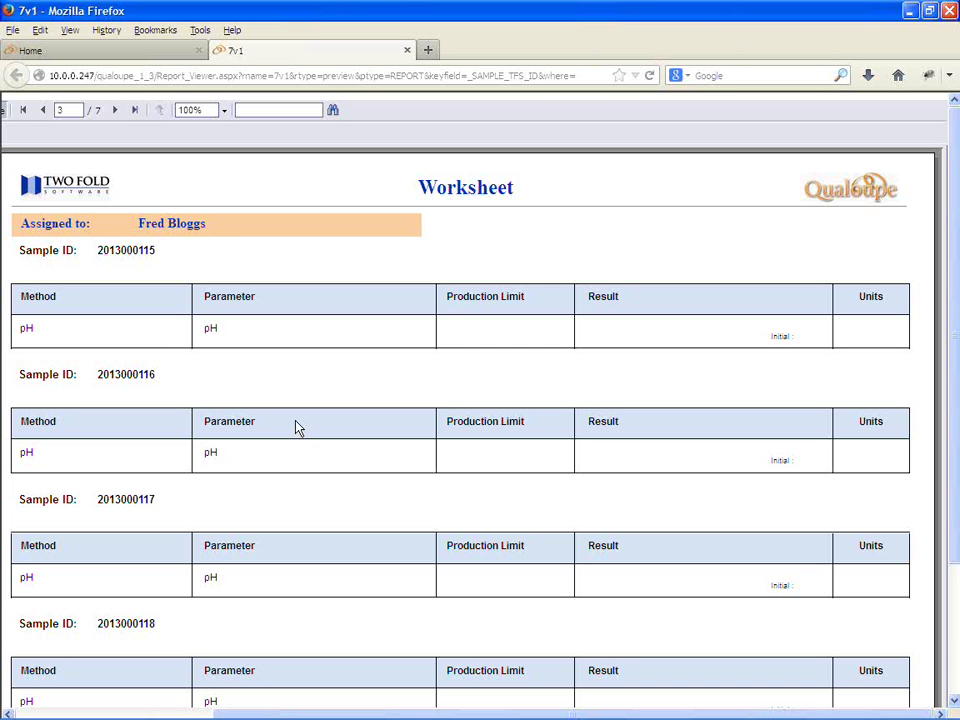
left_click(115, 55)
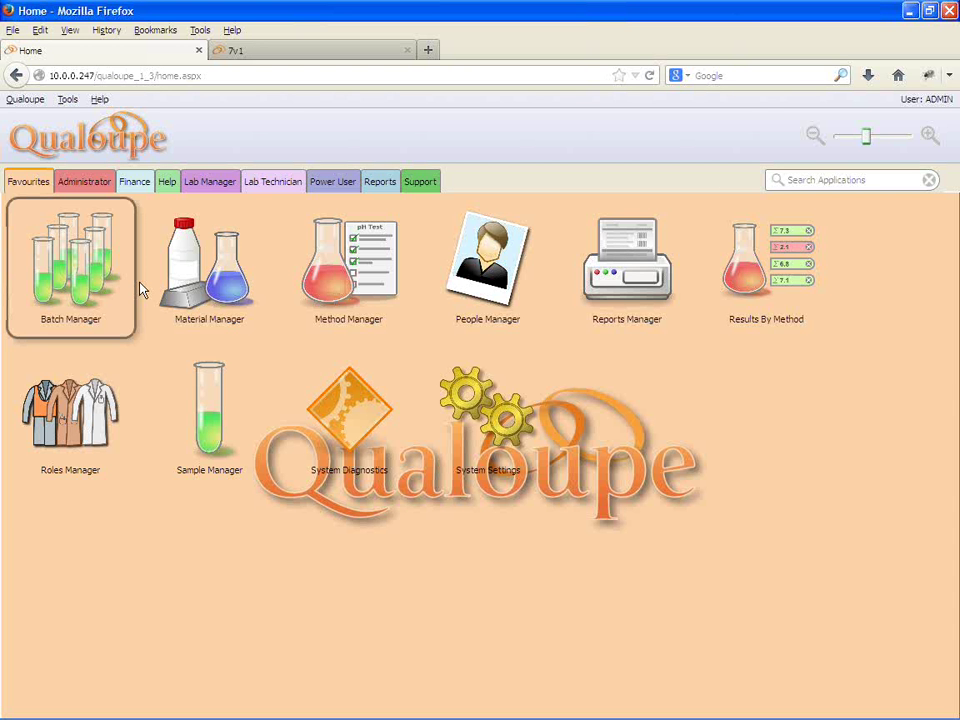
left_click(211, 400)
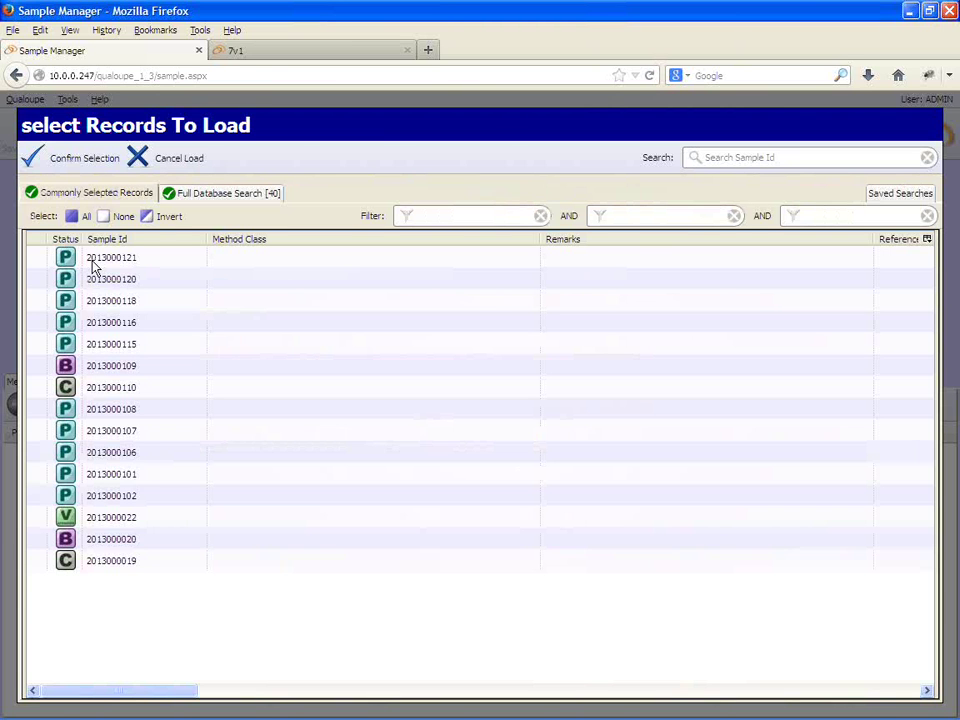
double_click(93, 262)
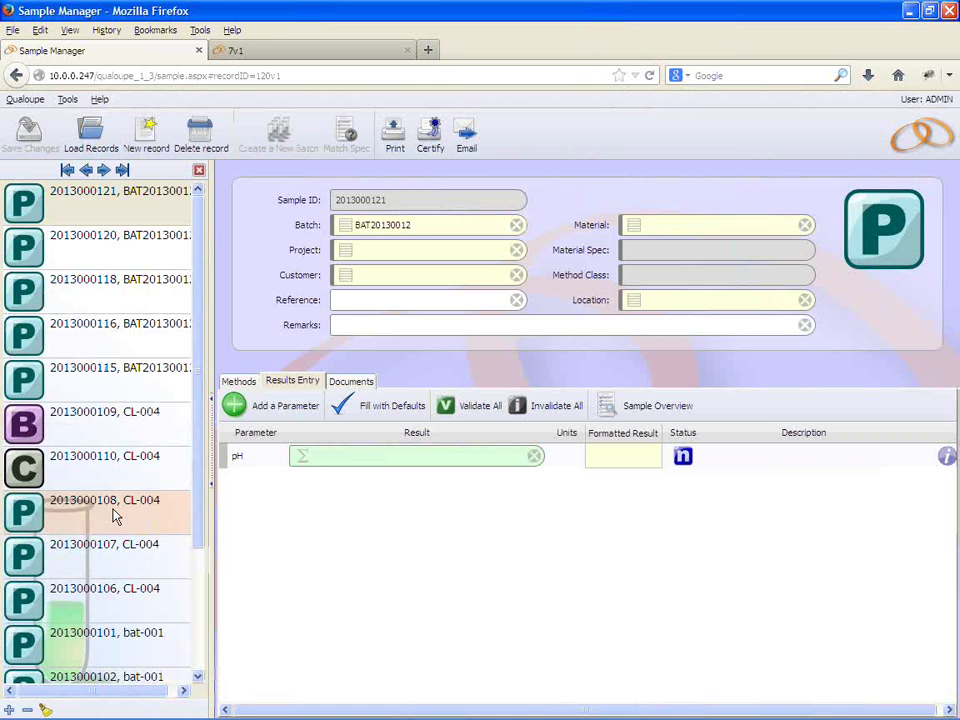
left_click(113, 515)
left_click(240, 381)
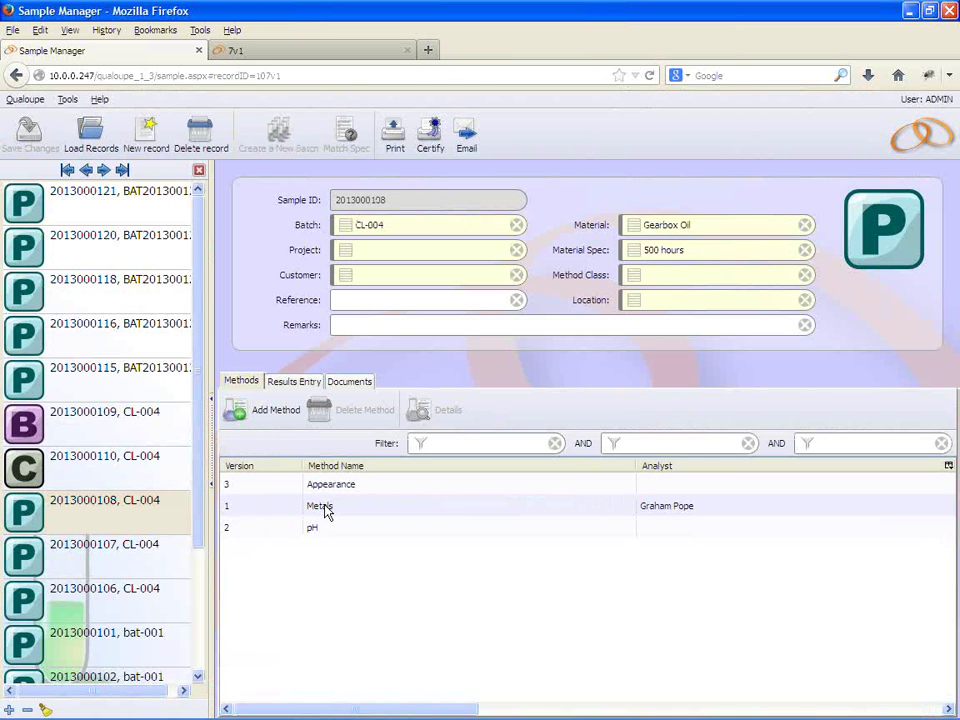
left_click(325, 508)
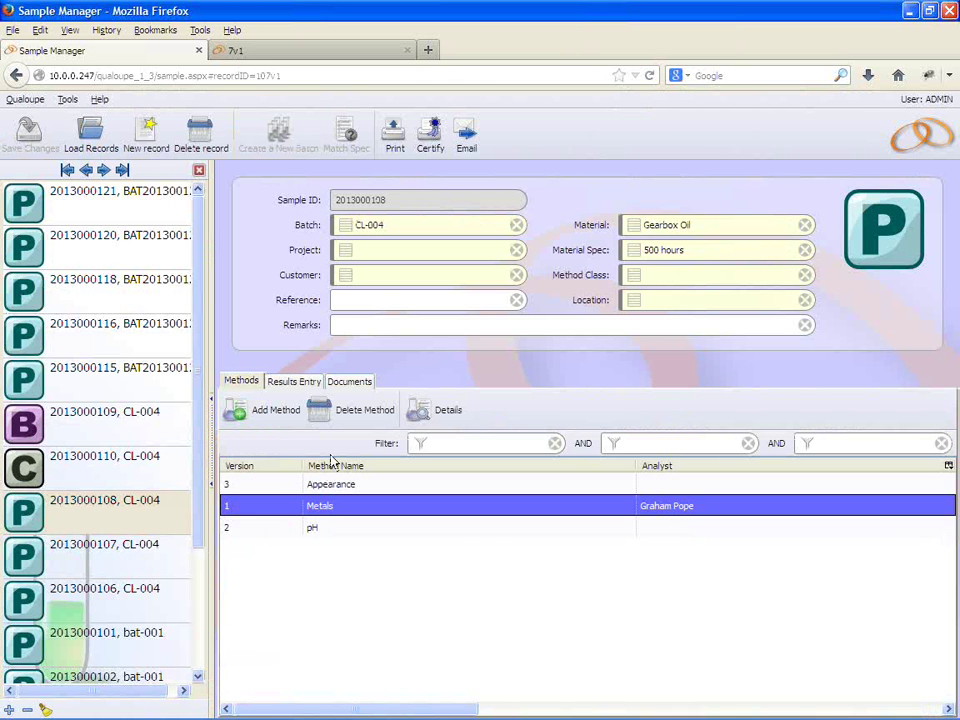
left_click(447, 411)
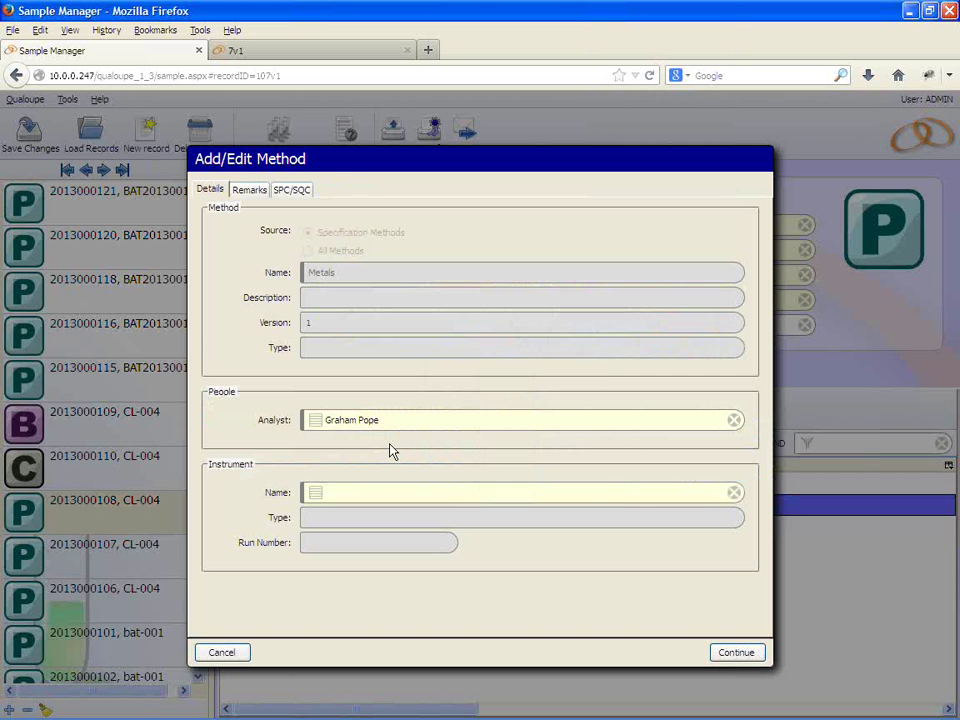
left_click(310, 497)
key("Return")
left_click(735, 653)
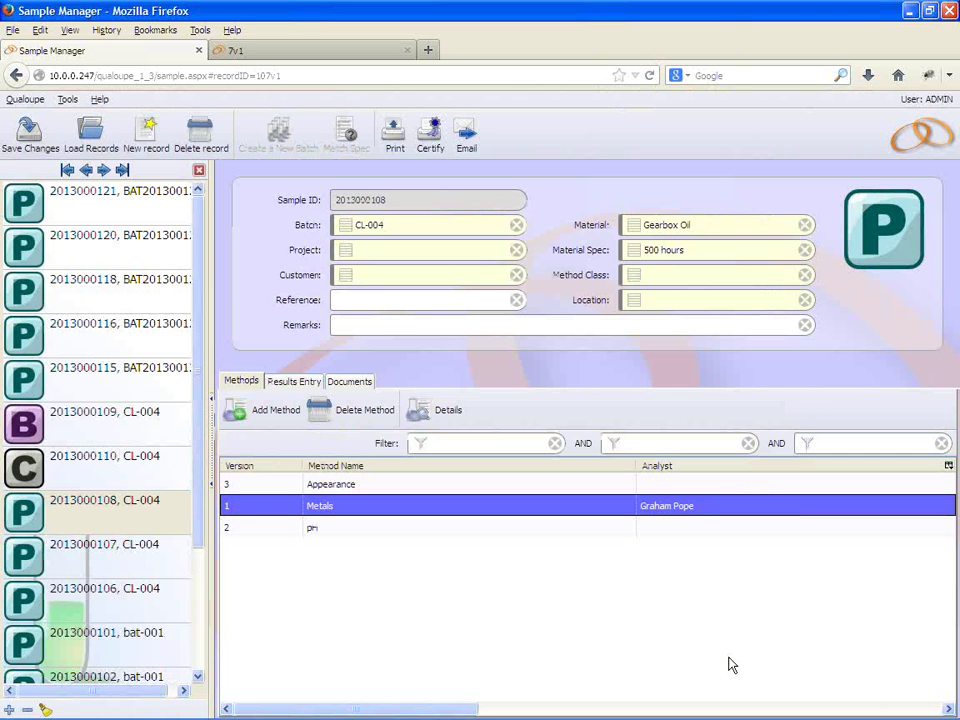